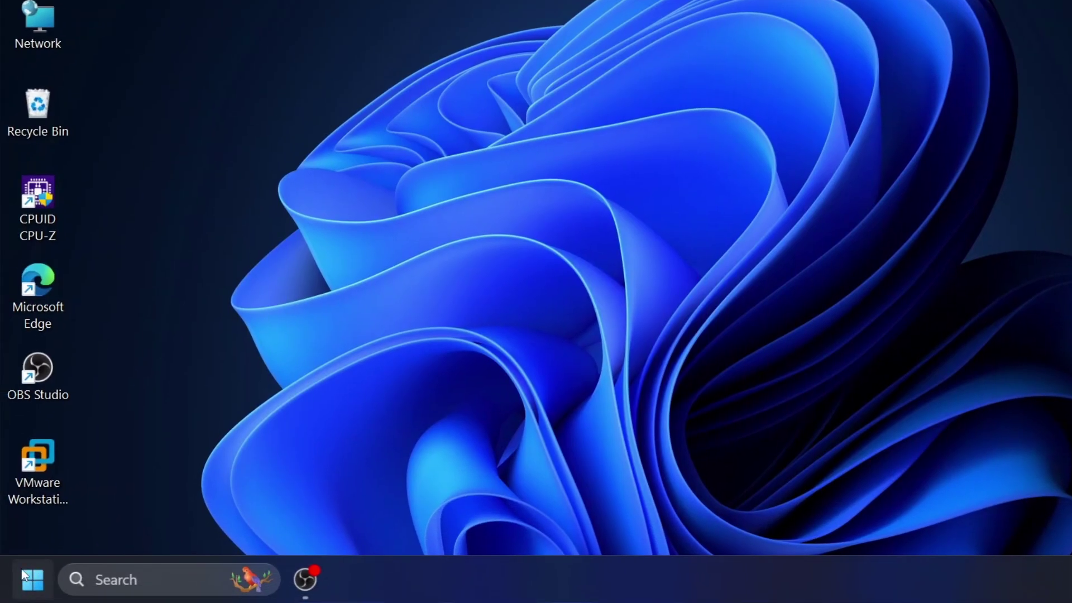
# Switch on device camera access and the Camera app's access under Privacy & security > Camera.
pyautogui.click(24, 576)
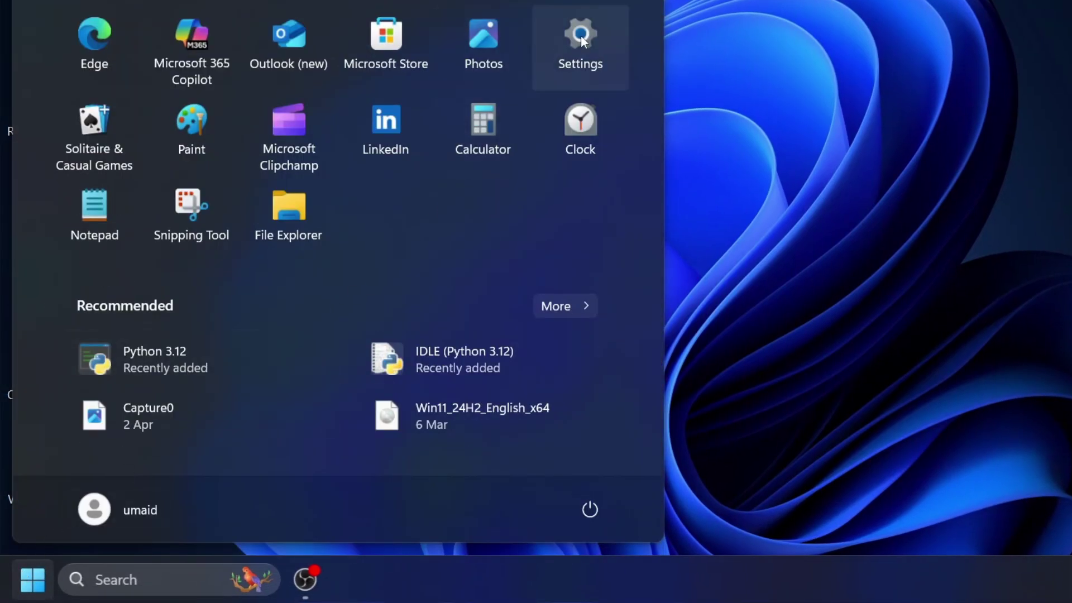
pyautogui.click(581, 35)
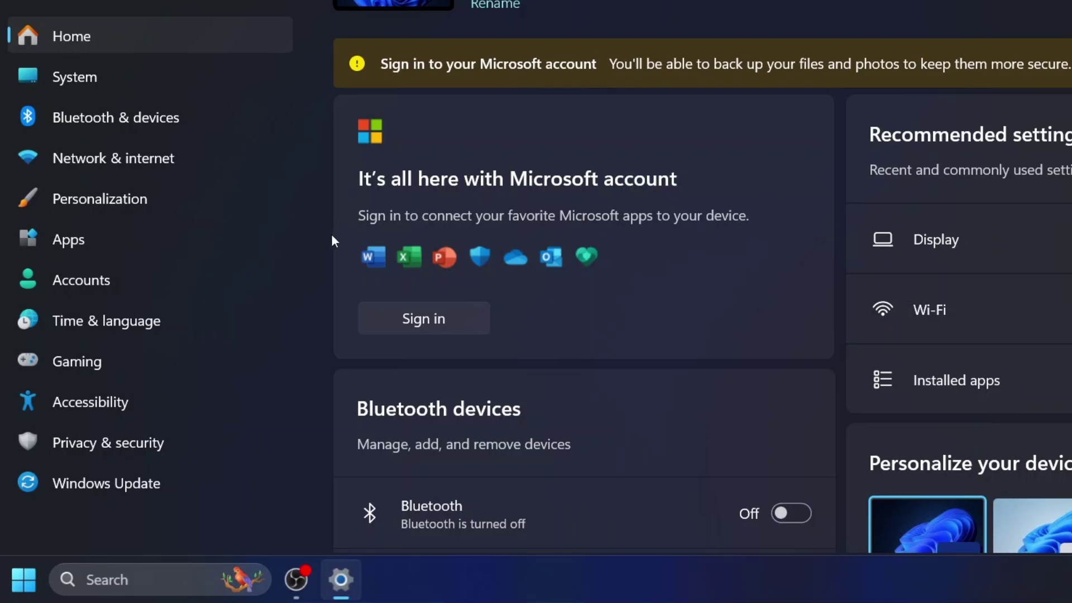
pyautogui.click(132, 455)
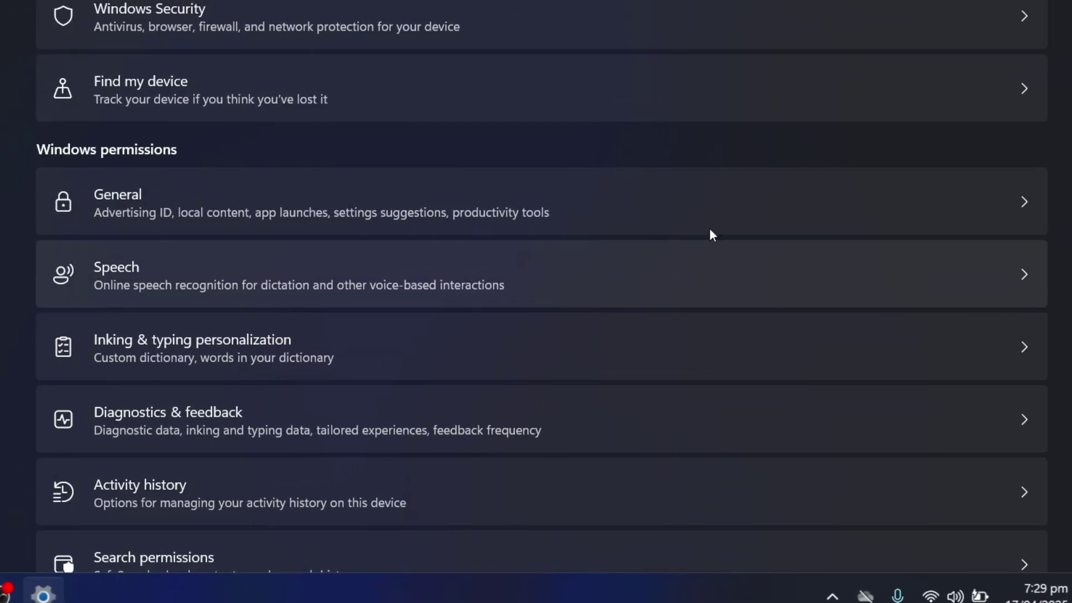
pyautogui.scroll(-3, 782, 189)
pyautogui.scroll(-5, 781, 189)
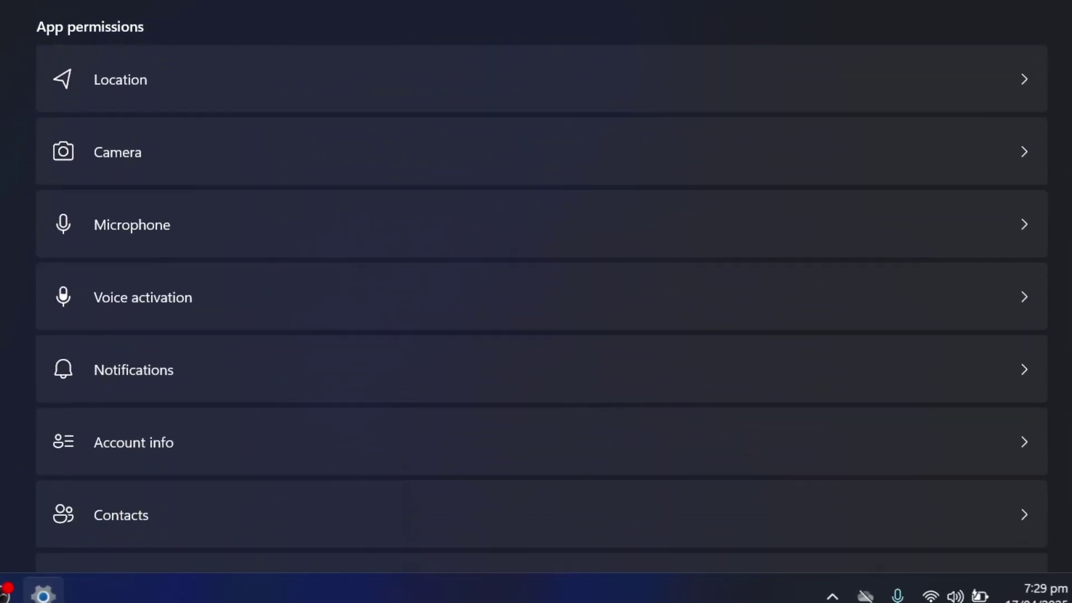
pyautogui.click(550, 157)
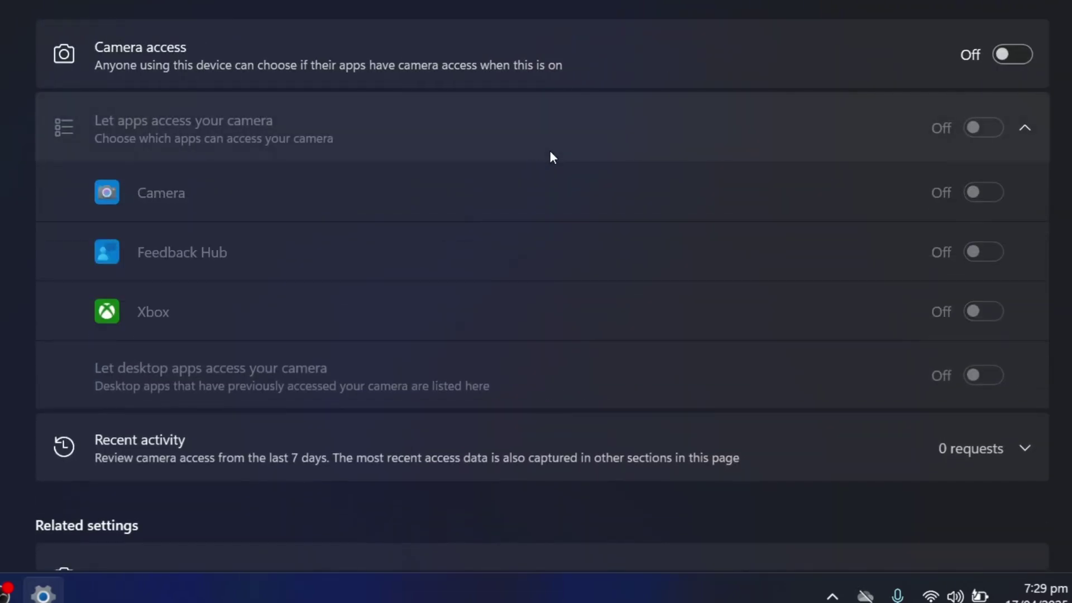
pyautogui.click(1013, 56)
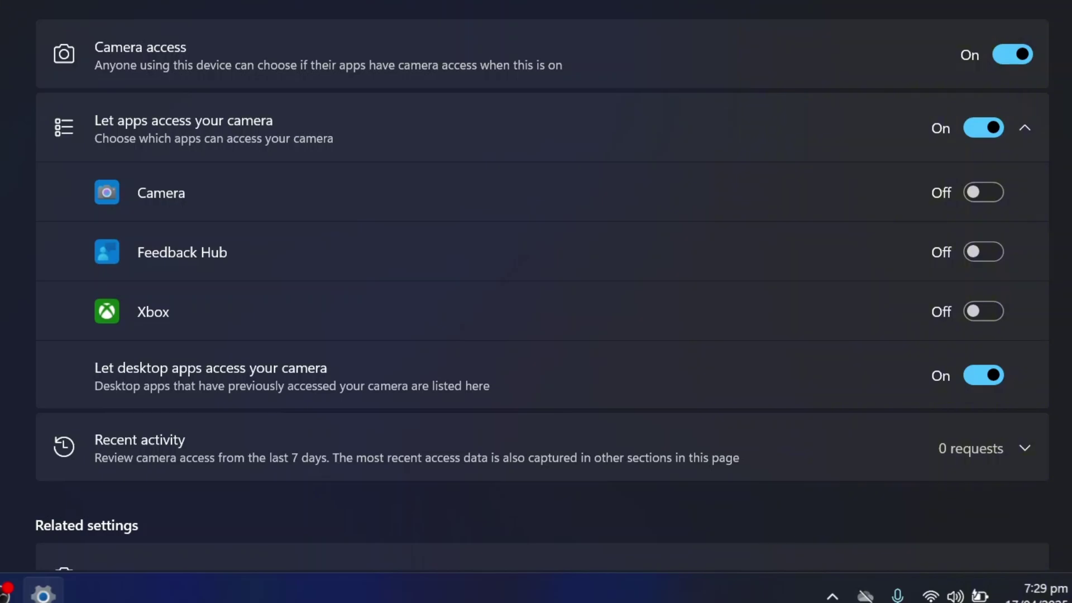
pyautogui.click(982, 192)
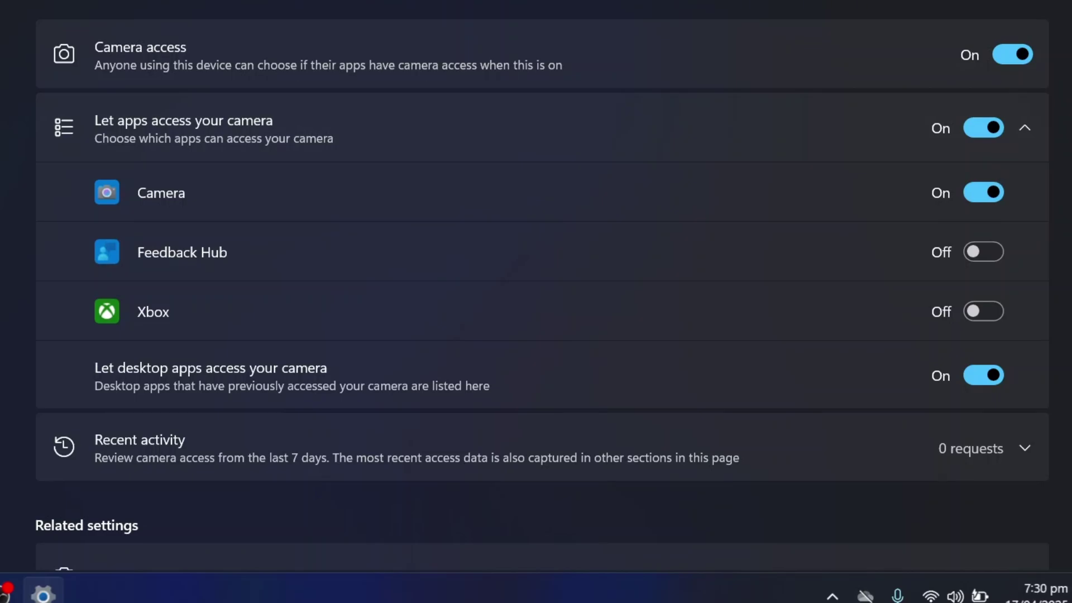
pyautogui.scroll(-1, 537, 285)
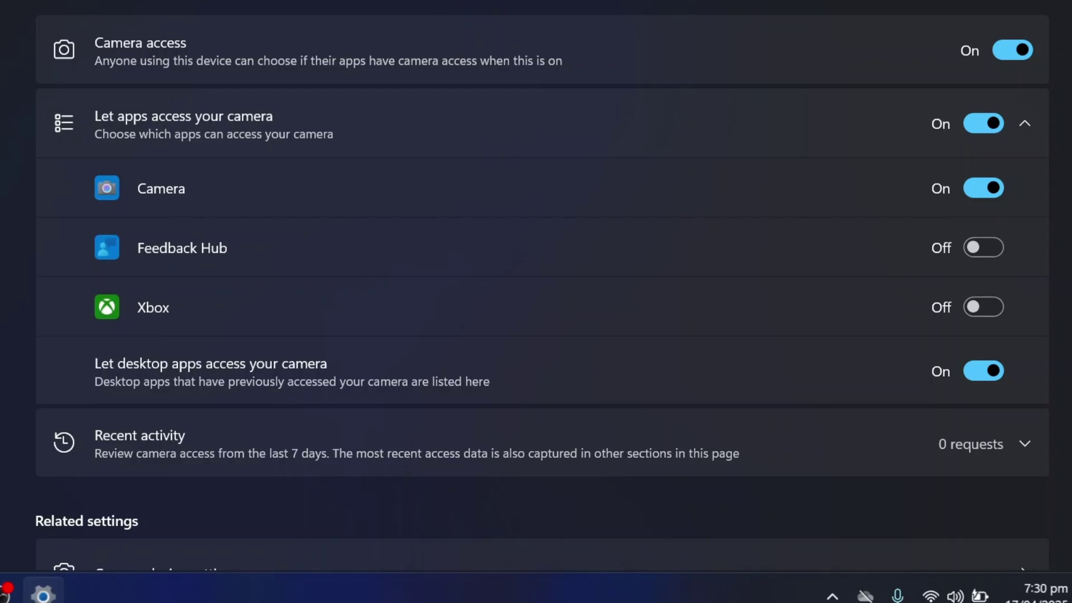
# Close Settings, then reset the Camera app from its App settings, deleting its data.
pyautogui.hotkey('alt', 'F4')
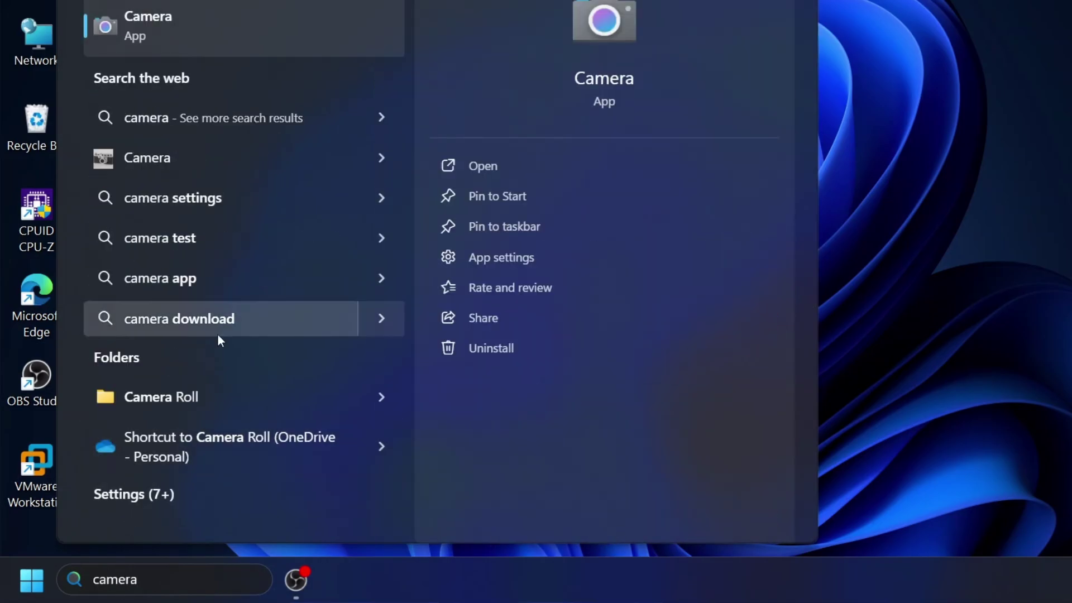
pyautogui.click(517, 258)
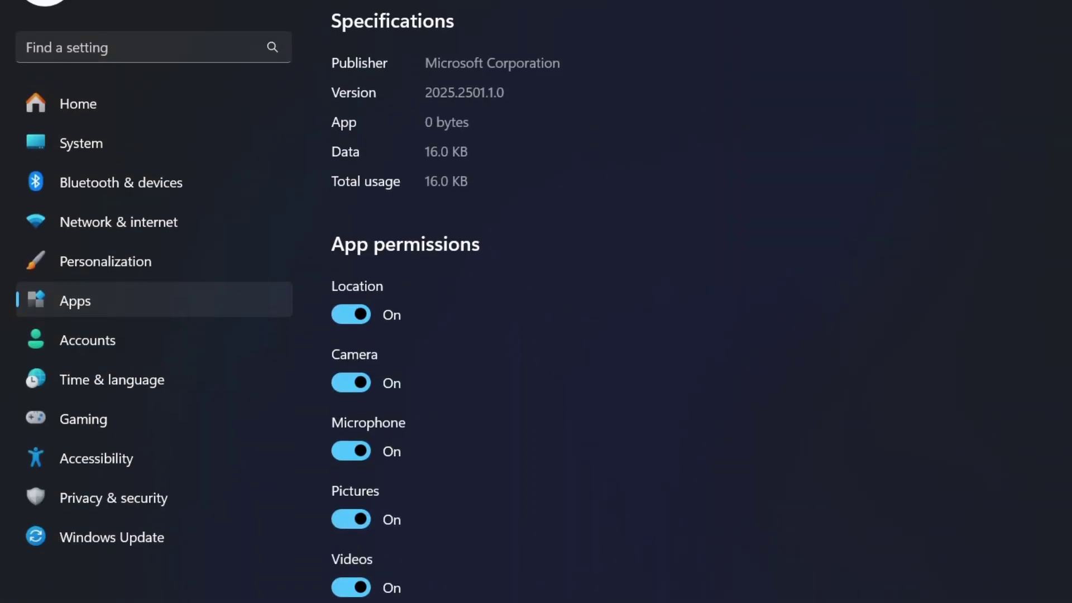
pyautogui.scroll(-4, 537, 302)
pyautogui.scroll(-2, 536, 302)
pyautogui.scroll(-3, 536, 302)
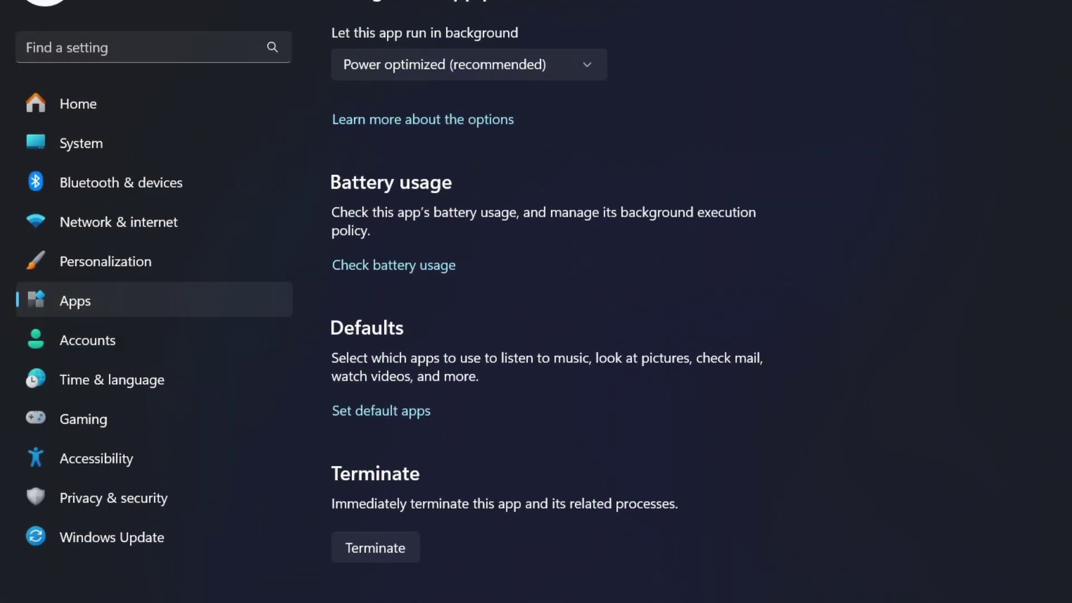
pyautogui.scroll(-4, 536, 301)
pyautogui.scroll(-2, 536, 302)
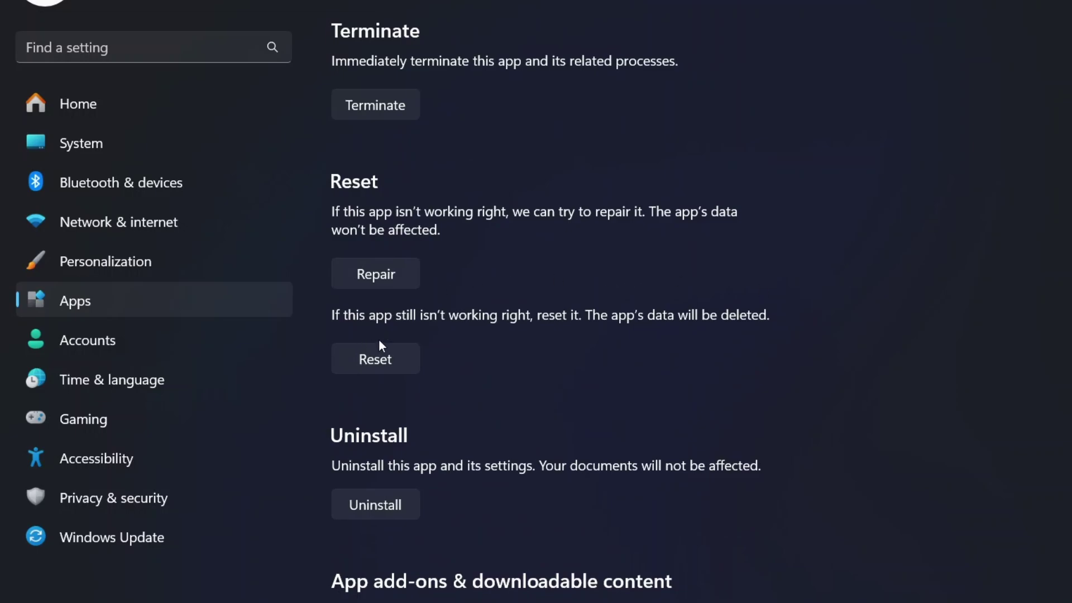
pyautogui.click(381, 372)
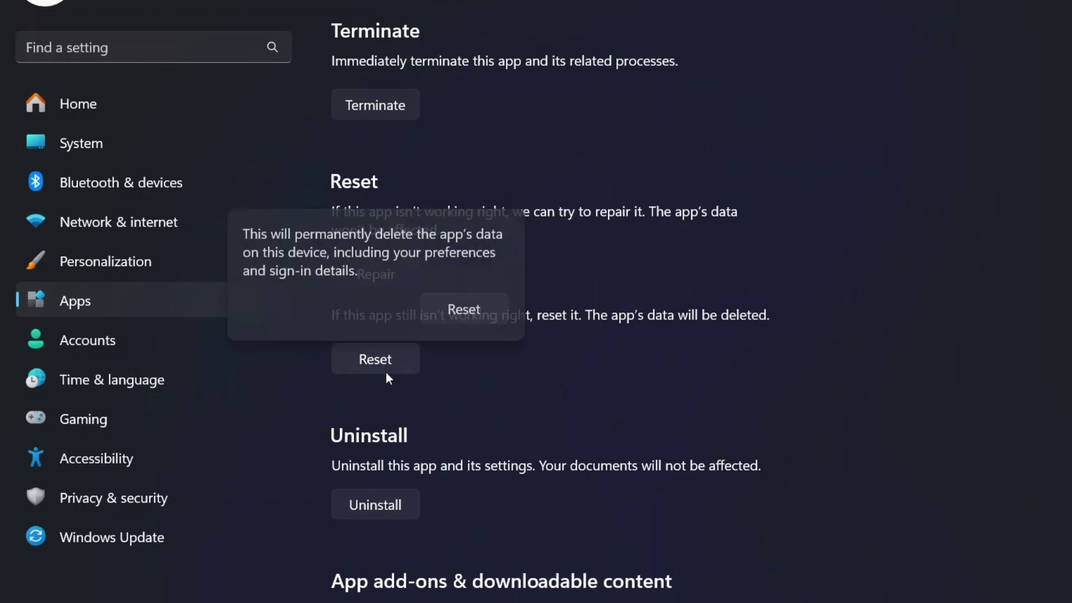
pyautogui.click(463, 312)
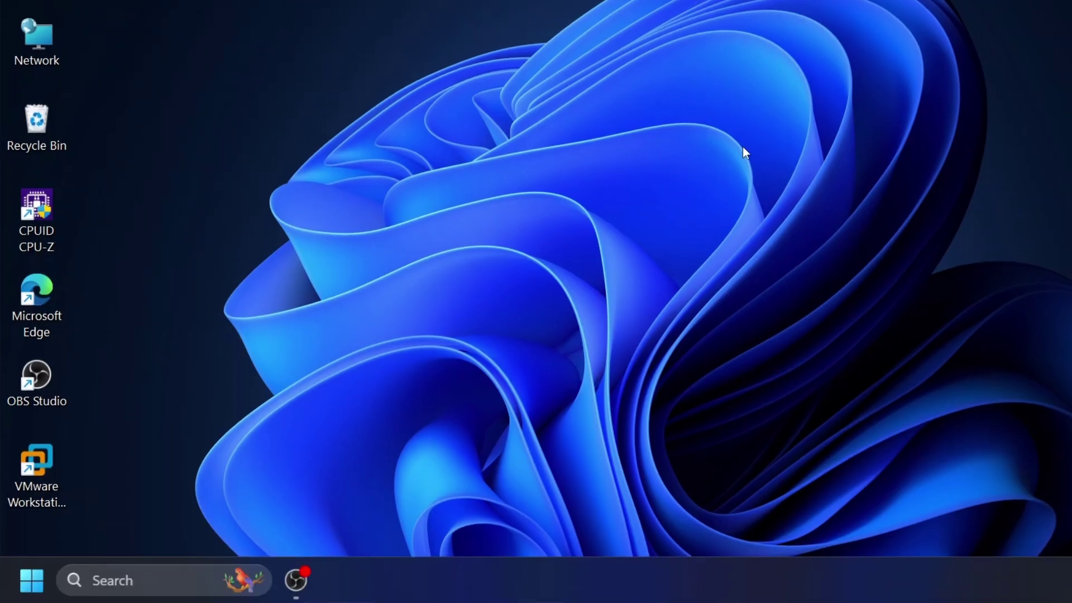
# Open Device Manager from the Start right-click menu, expand Cameras and show hidden devices.
pyautogui.rightClick(25, 587)
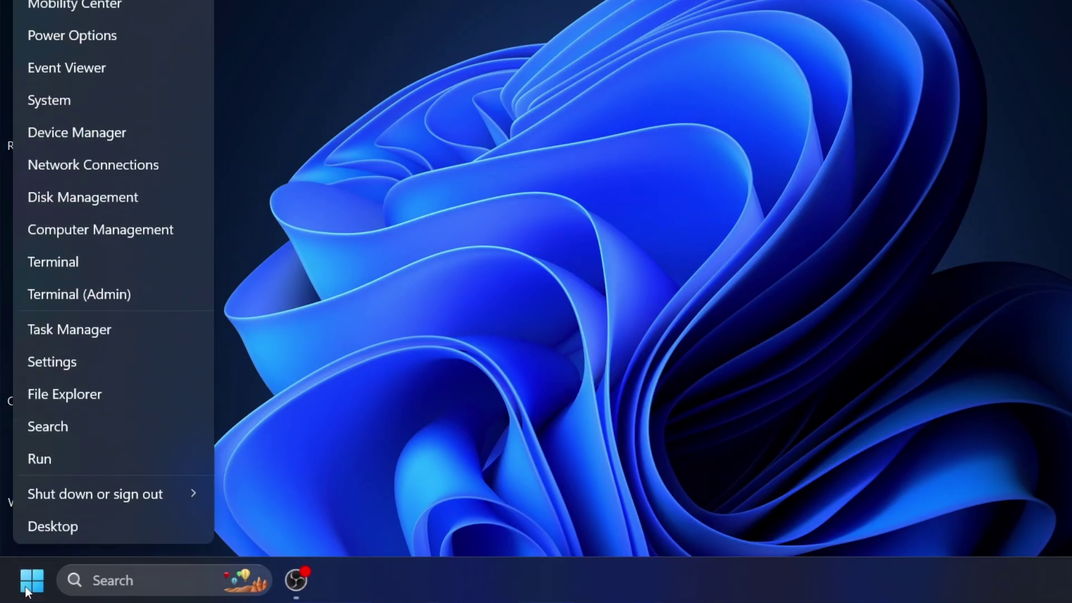
pyautogui.click(90, 131)
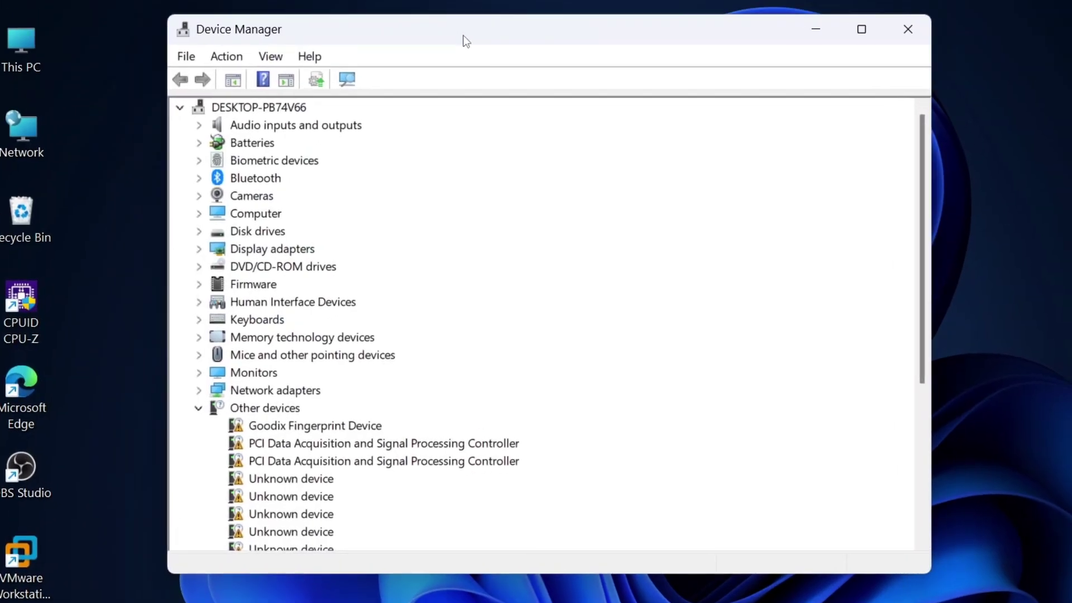
pyautogui.click(198, 197)
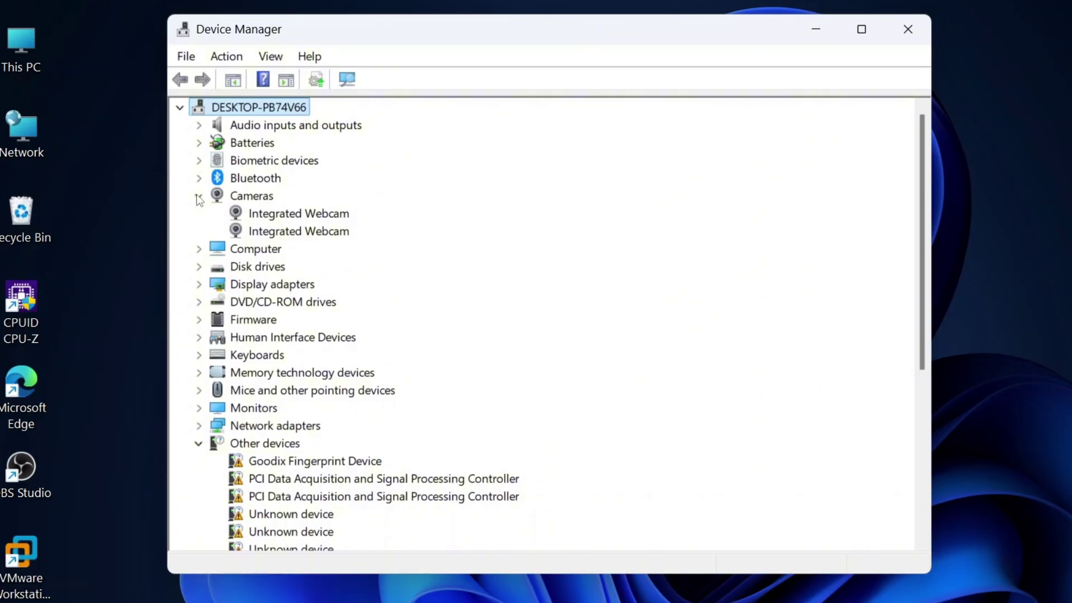
pyautogui.click(273, 58)
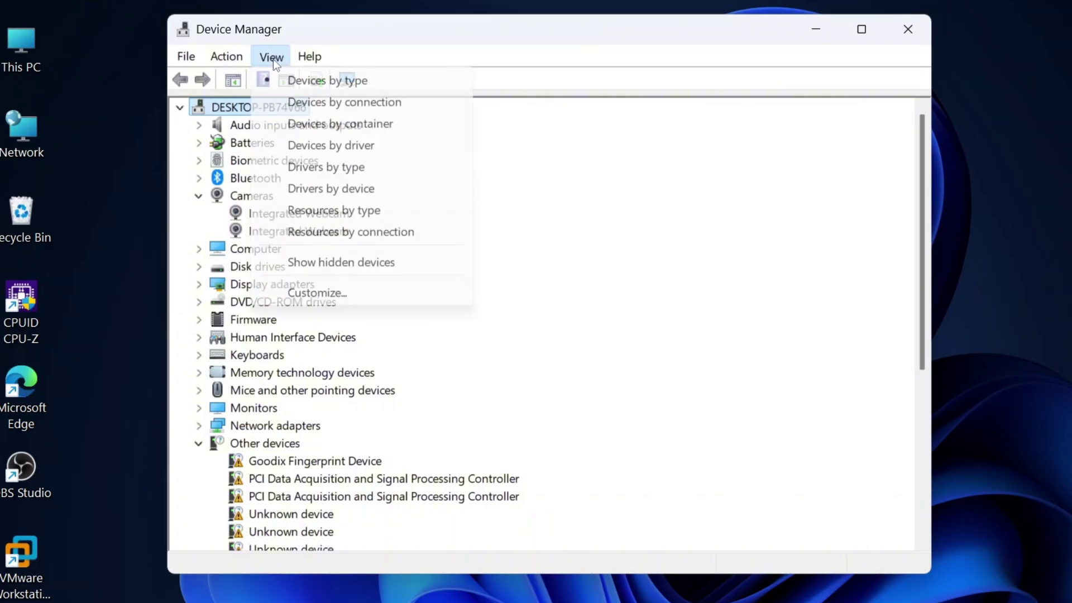
pyautogui.click(343, 267)
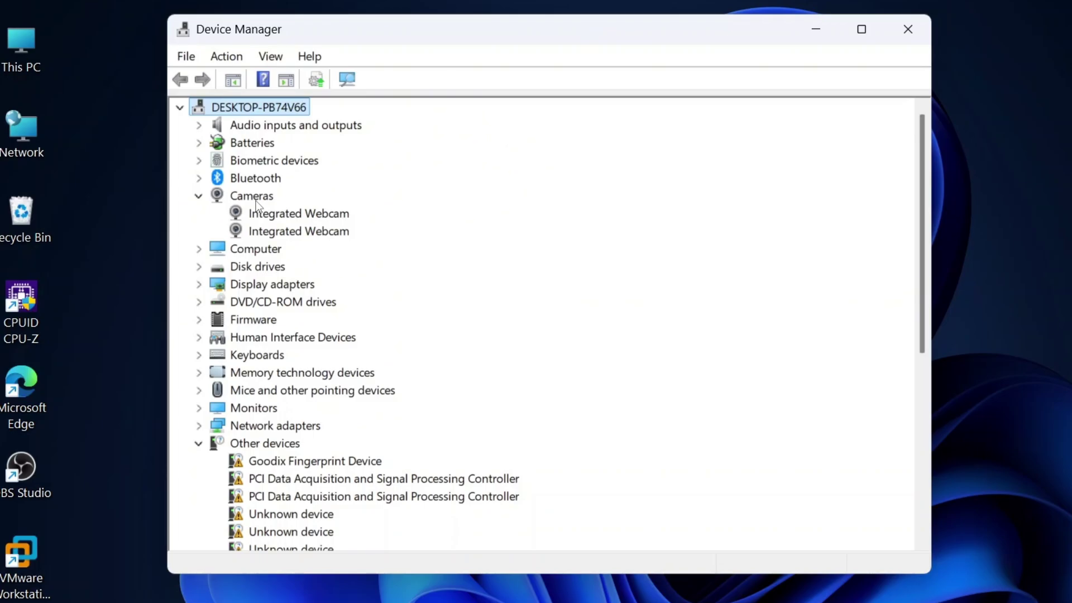
# Search automatically for an Integrated Webcam driver update, confirming Realtek DMFT - RGB is already installed.
pyautogui.rightClick(281, 211)
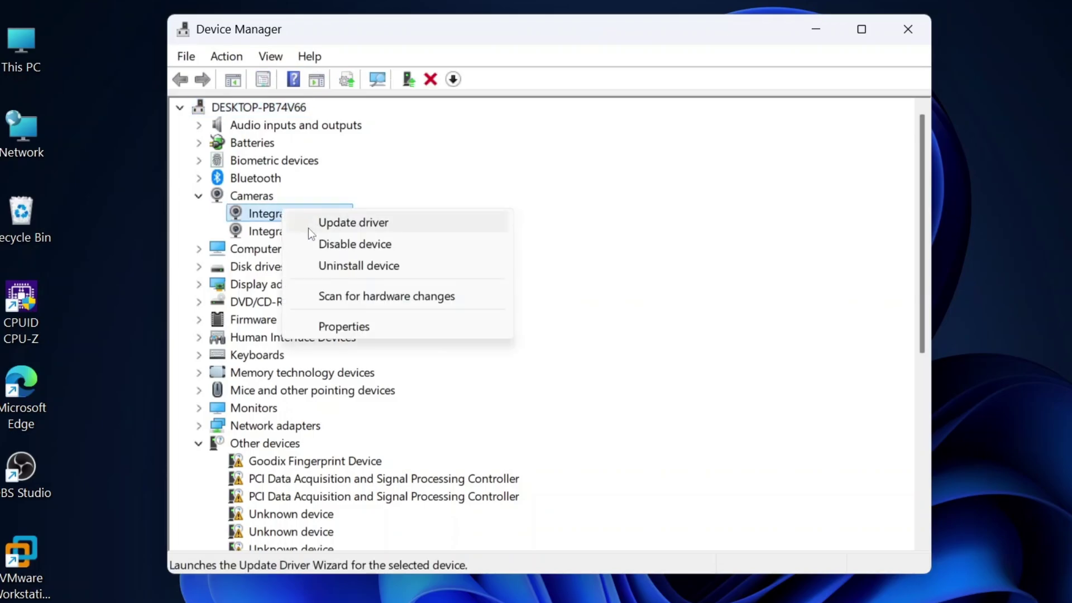
pyautogui.click(309, 228)
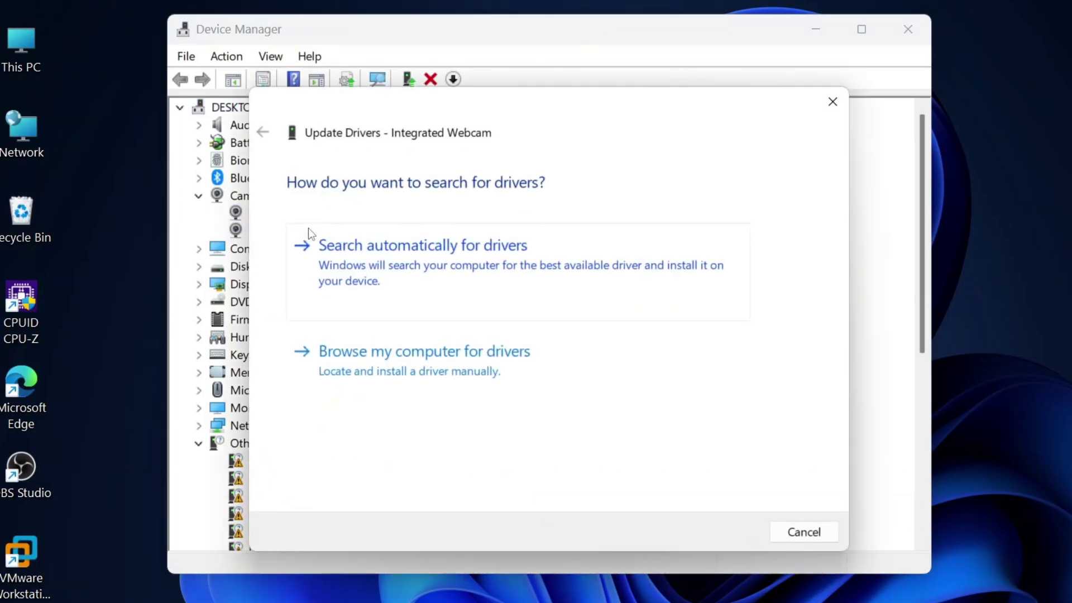
pyautogui.click(509, 261)
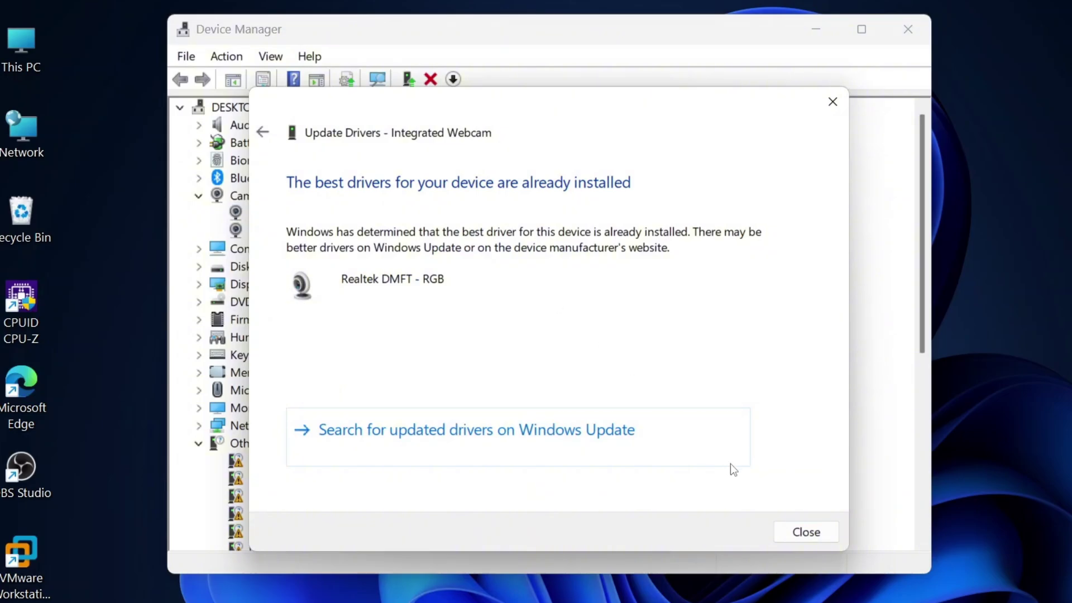
pyautogui.click(798, 531)
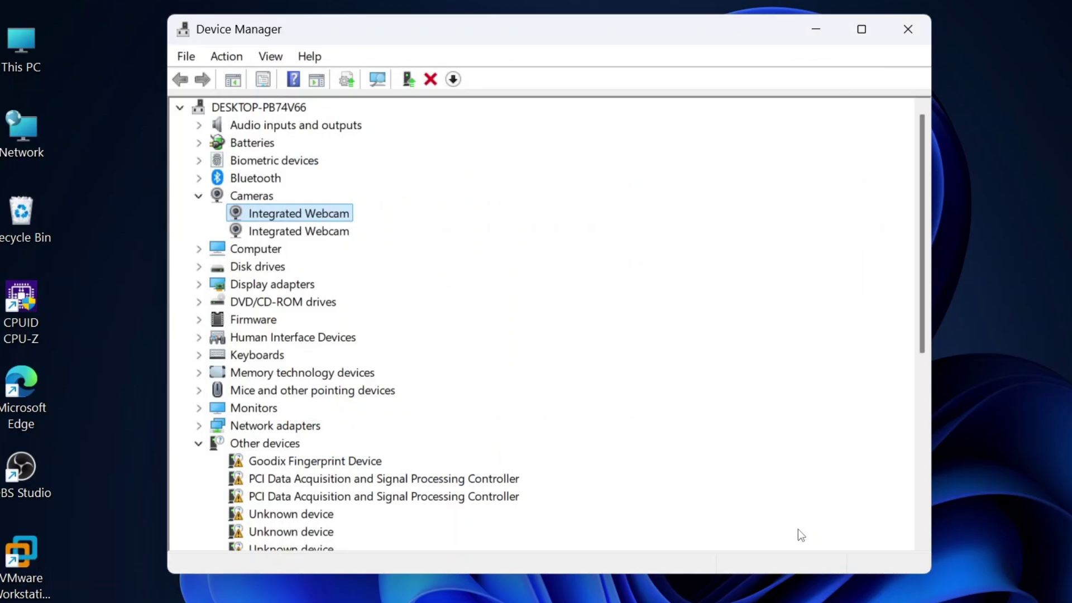
# Scan for hardware changes, then bring up the Integrated Webcam's context menu.
pyautogui.click(226, 58)
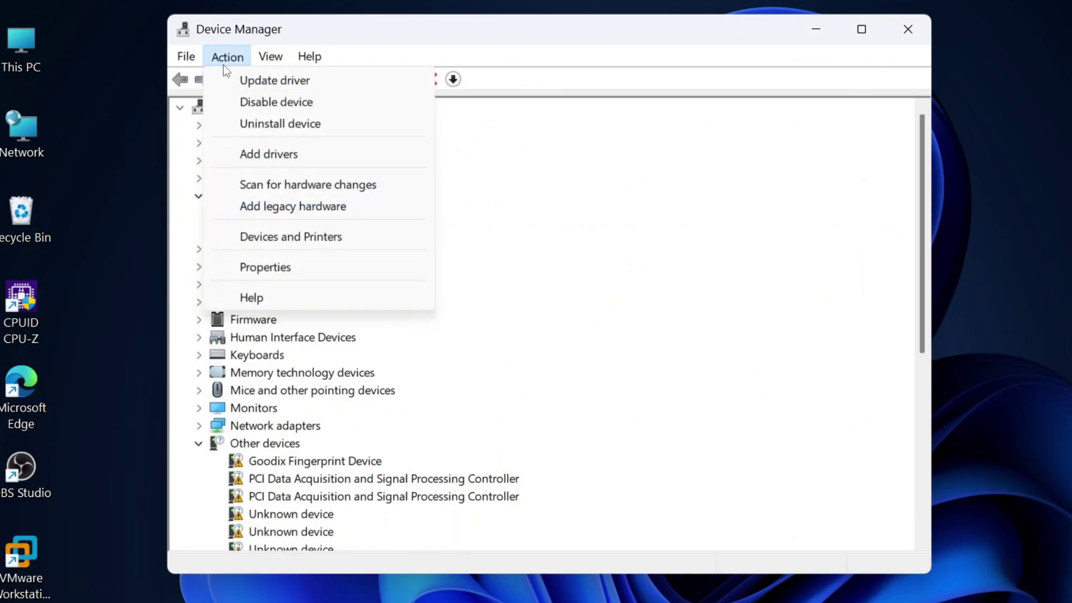
pyautogui.click(272, 173)
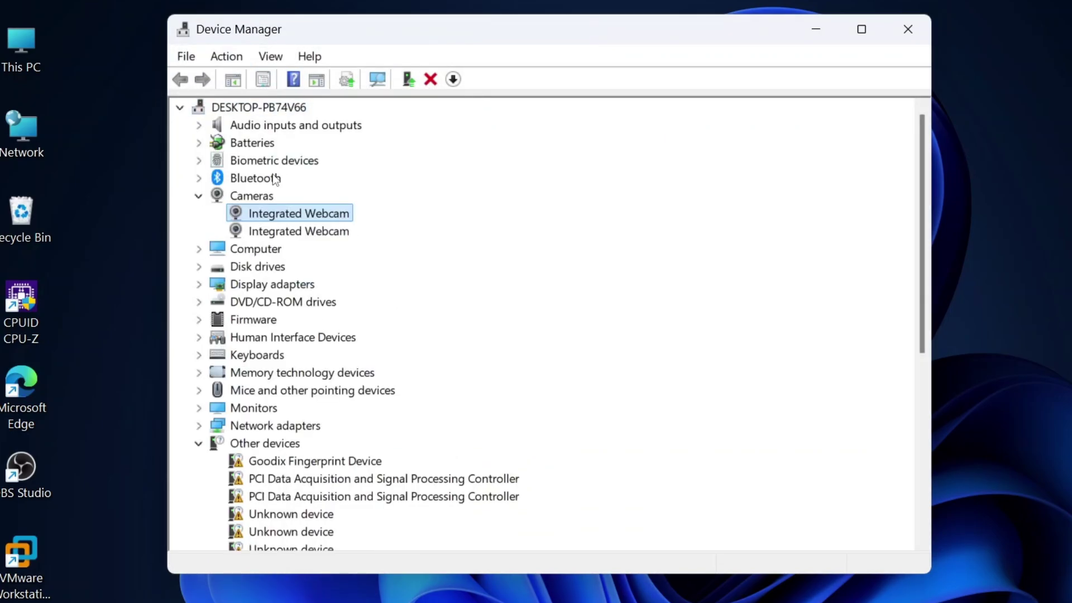
pyautogui.rightClick(296, 220)
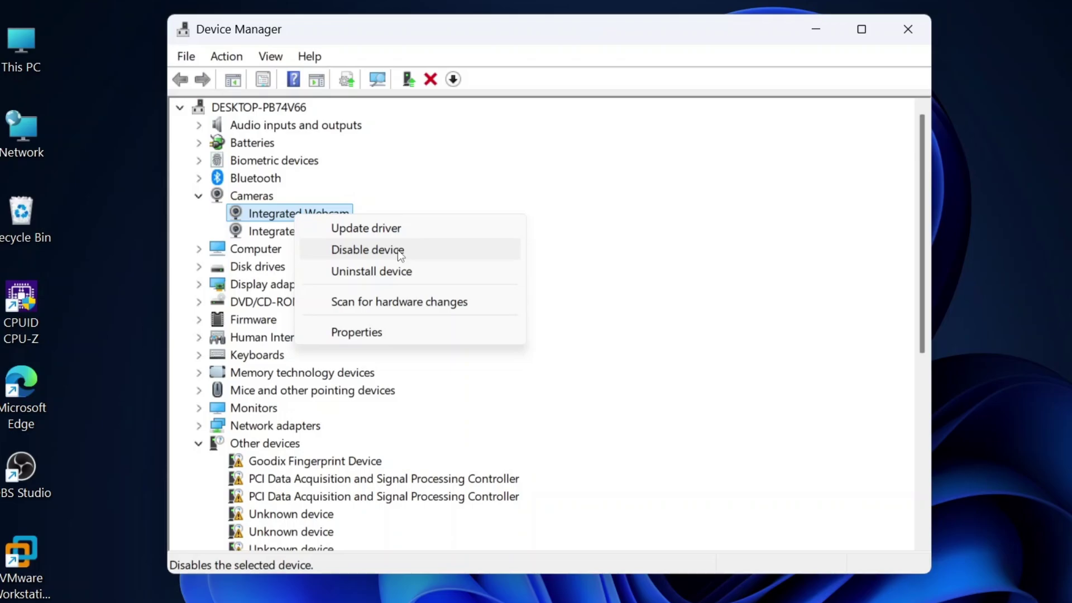
# Dismiss the webcam menu, close Device Manager and launch the Camera app from Start.
pyautogui.click(611, 280)
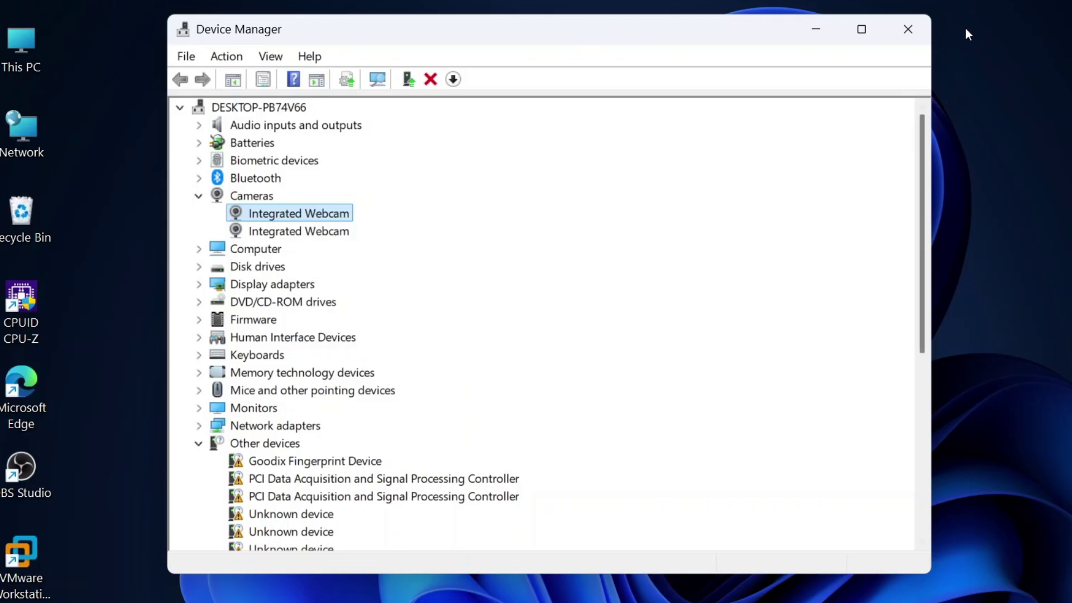
pyautogui.click(919, 31)
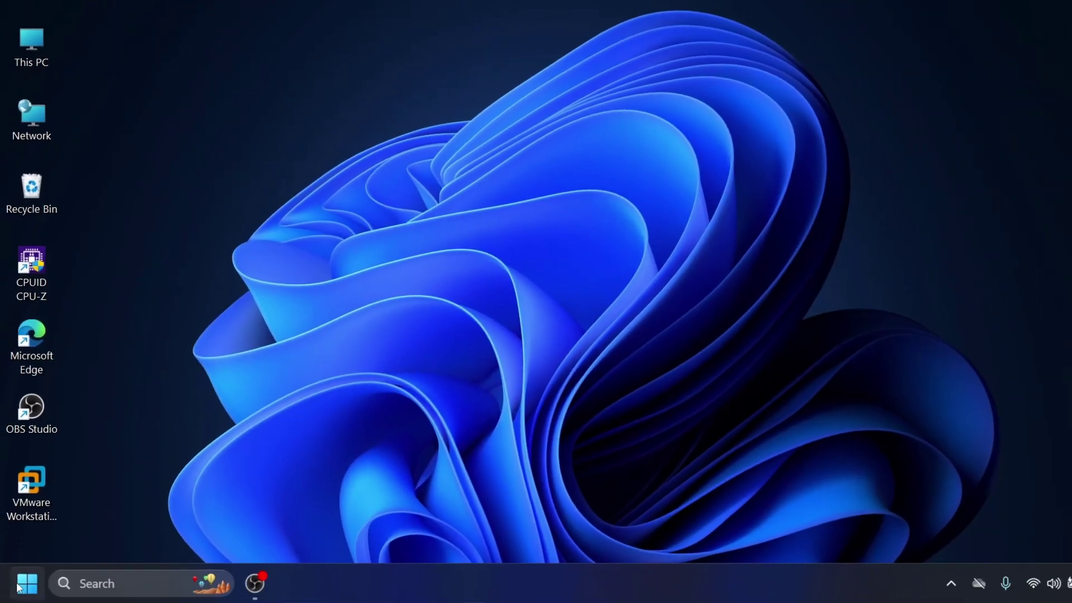
pyautogui.click(18, 589)
pyautogui.write('cam')
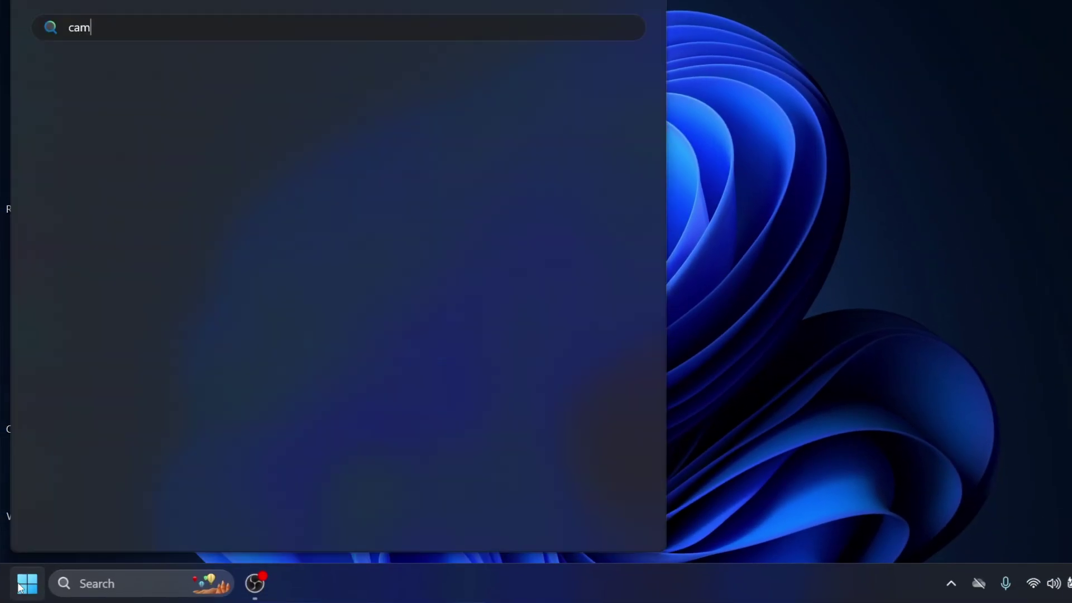
pyautogui.write('era')
pyautogui.click(145, 156)
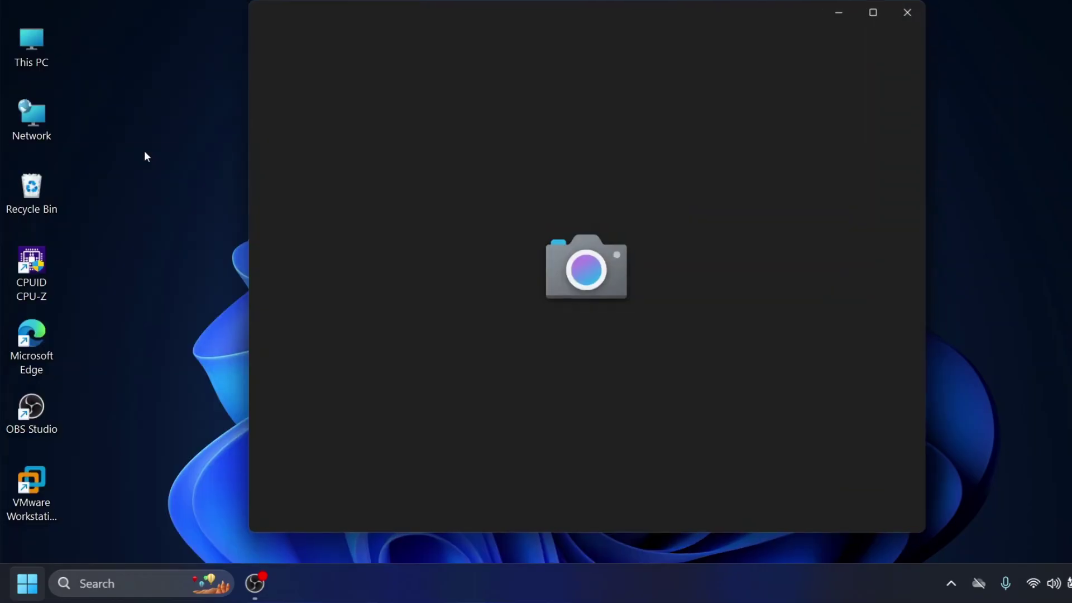